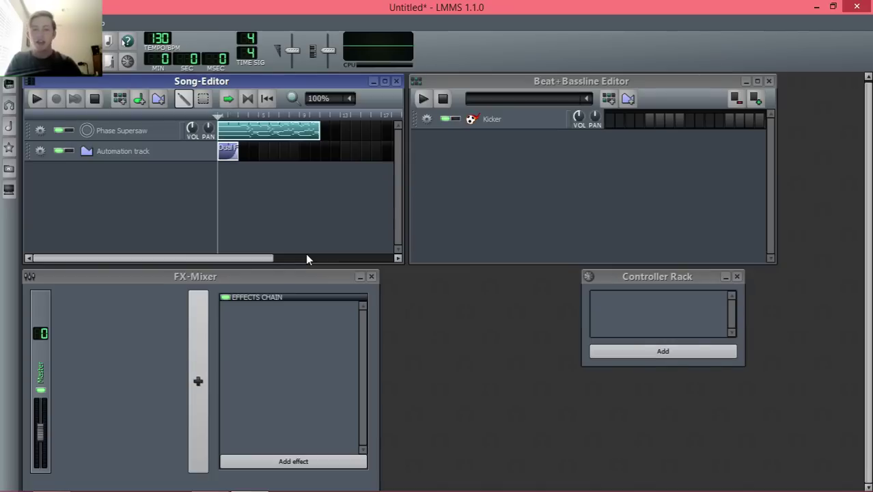
# - Play the existing song once, then stop playback back at the start
pyautogui.click(37, 99)
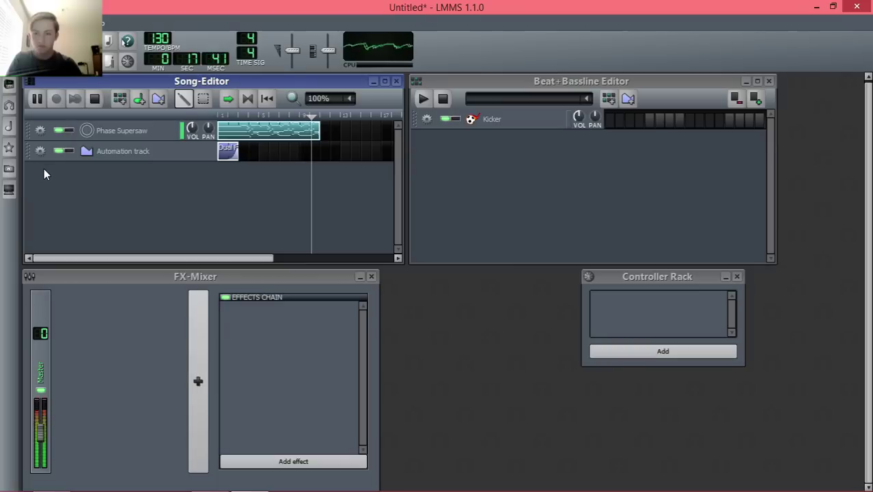
pyautogui.click(95, 100)
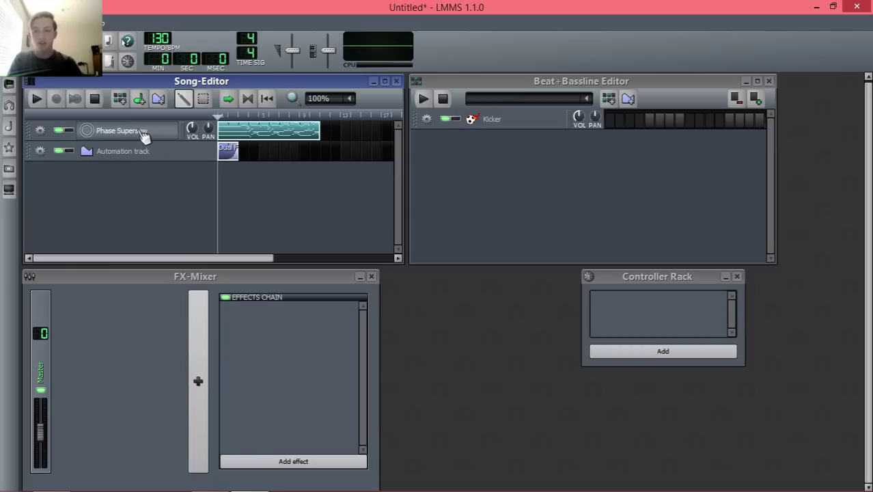
# - Open the Phase Supersaw instrument's Triple Osc settings and nudge the window slightly
pyautogui.click(162, 133)
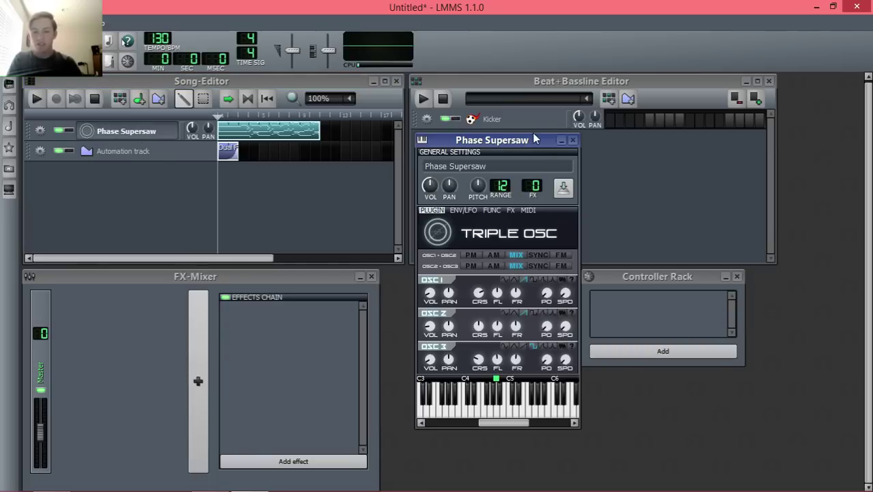
pyautogui.moveTo(527, 145); pyautogui.dragTo(504, 103)
# - Close the Phase Supersaw settings and drag a TripleOscillator track into the Song-Editor
pyautogui.click(537, 98)
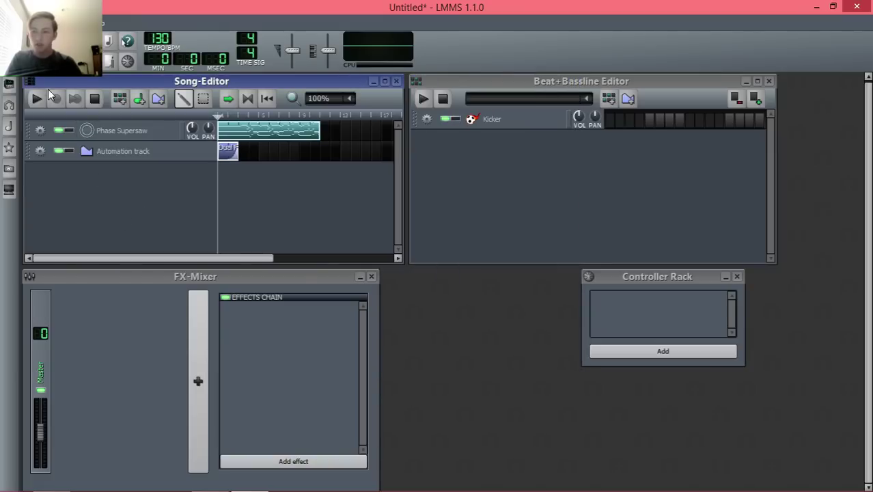
pyautogui.click(6, 83)
pyautogui.scroll(-1, 73, 361)
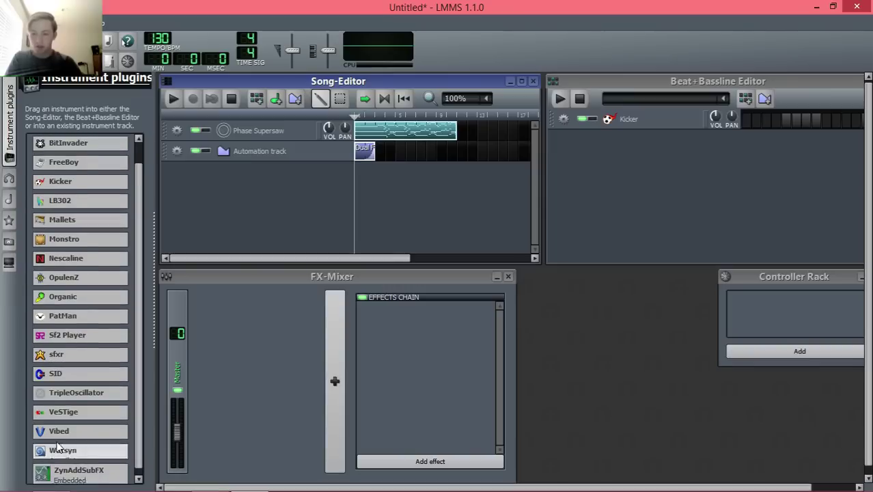
pyautogui.scroll(1, 59, 451)
pyautogui.moveTo(69, 417); pyautogui.dragTo(276, 215)
# - Open the new TripleOscillator track's instrument window and move it aside to view the oscillators
pyautogui.click(11, 92)
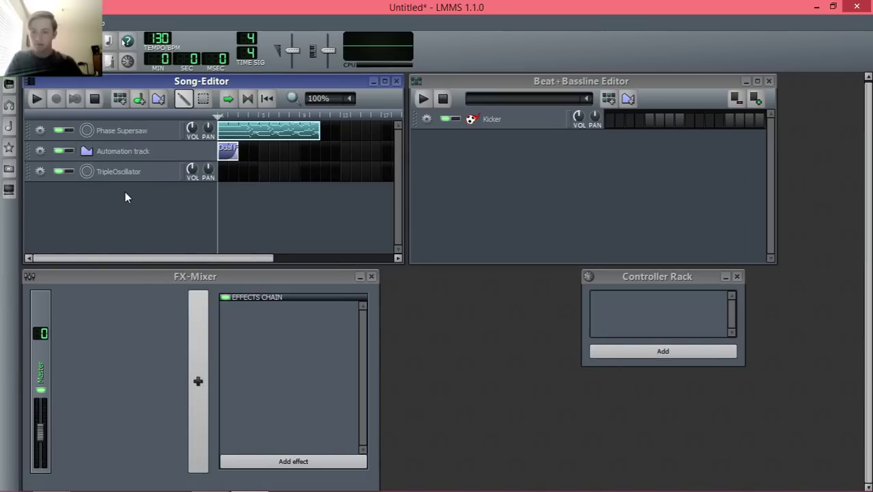
pyautogui.click(127, 177)
pyautogui.moveTo(469, 102); pyautogui.dragTo(513, 109)
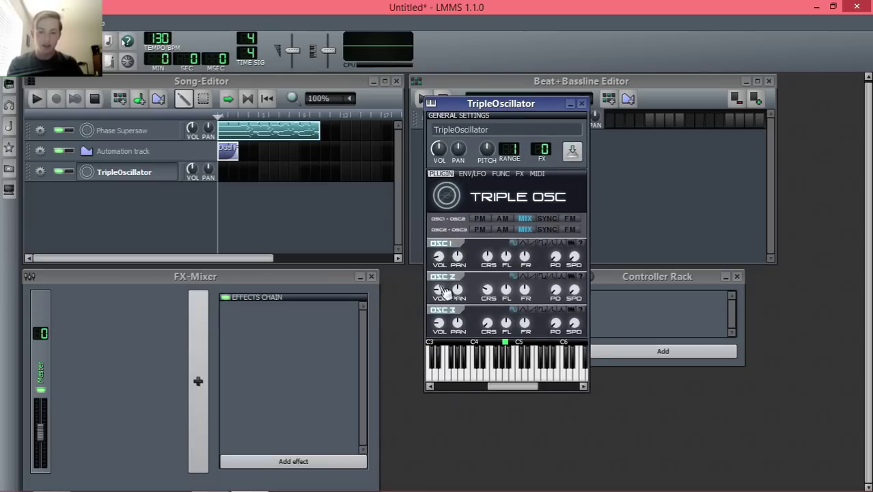
pyautogui.moveTo(439, 289)
pyautogui.moveTo(439, 322)
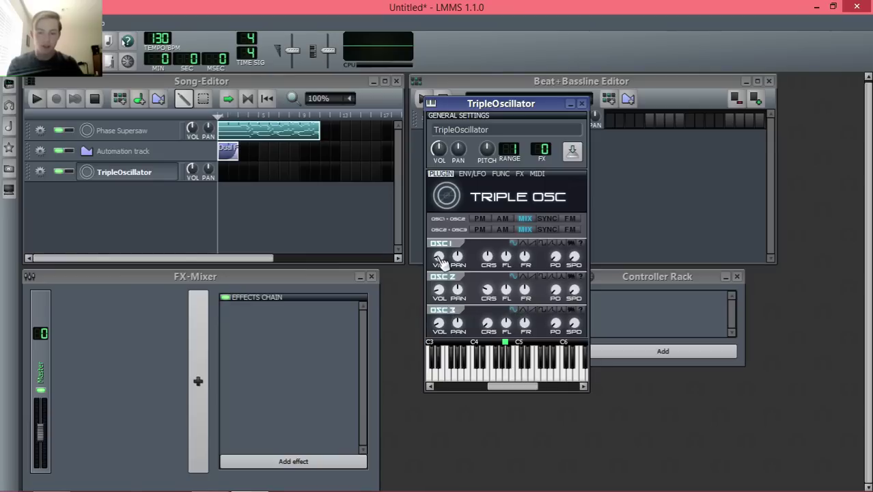
pyautogui.scroll(-3, 439, 257)
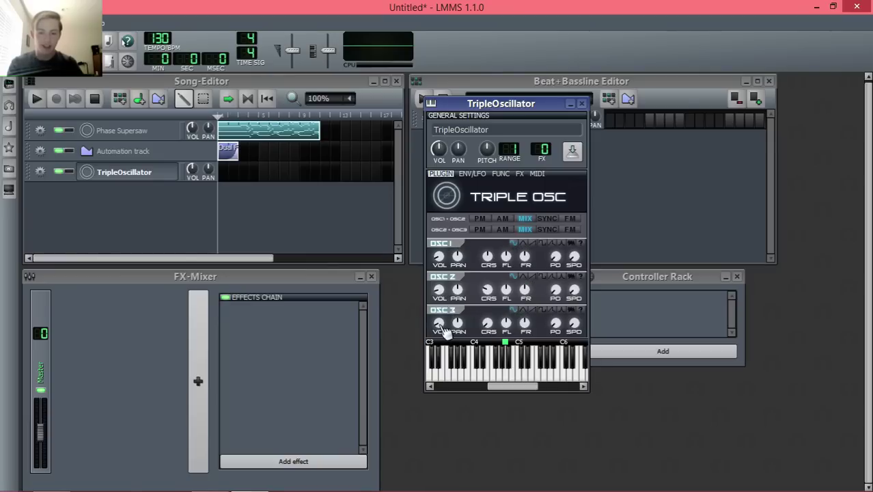
pyautogui.scroll(-1, 444, 331)
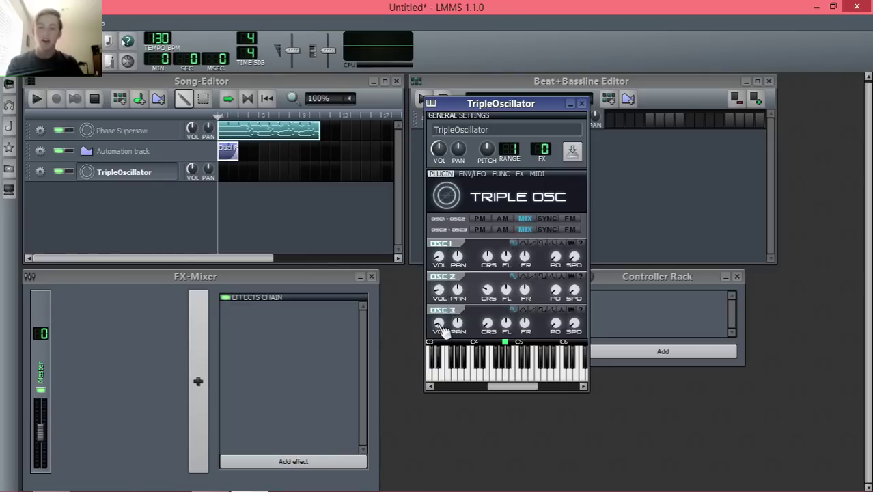
# - Inspect the coarse and fine detune values of oscillators 1 and 2
pyautogui.click(489, 260)
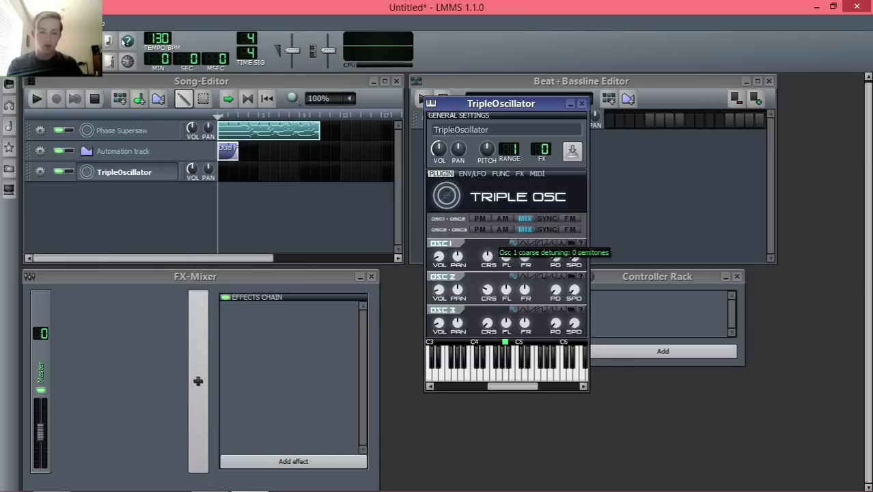
pyautogui.click(489, 293)
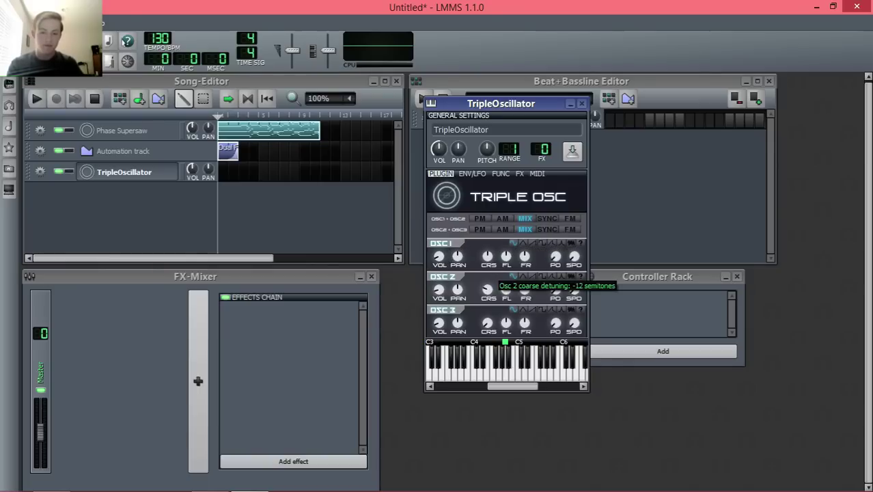
pyautogui.click(489, 260)
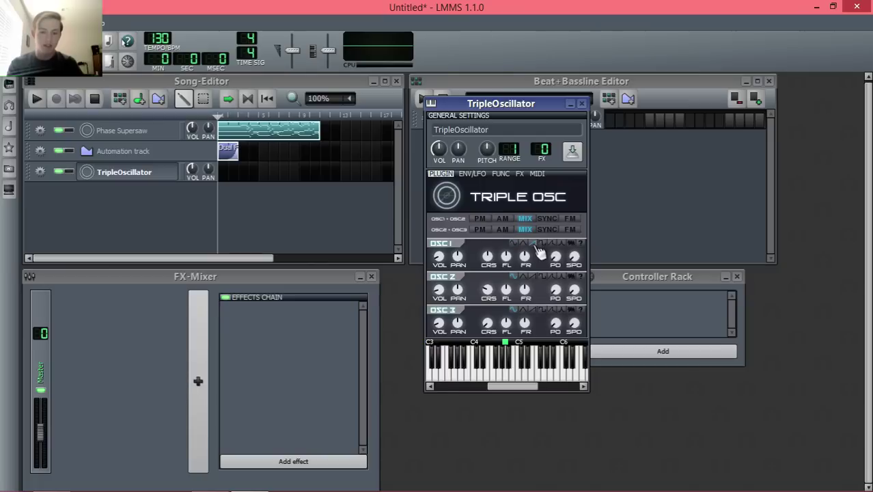
pyautogui.click(507, 258)
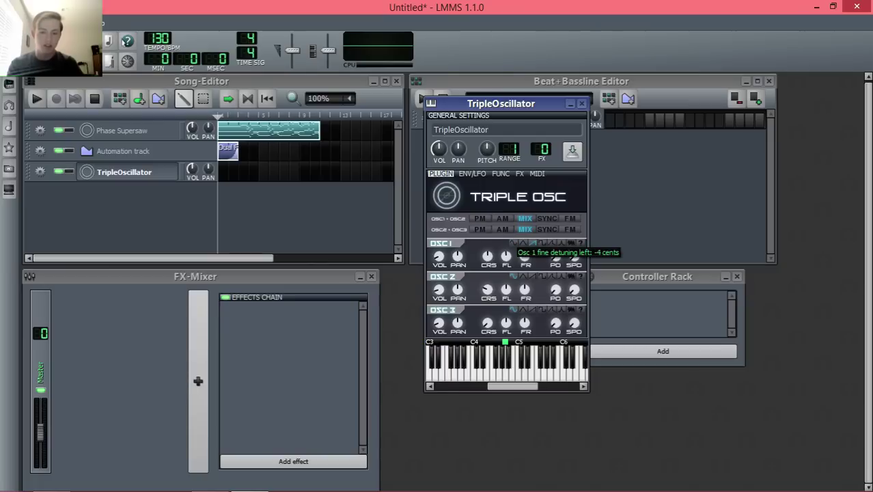
pyautogui.click(525, 259)
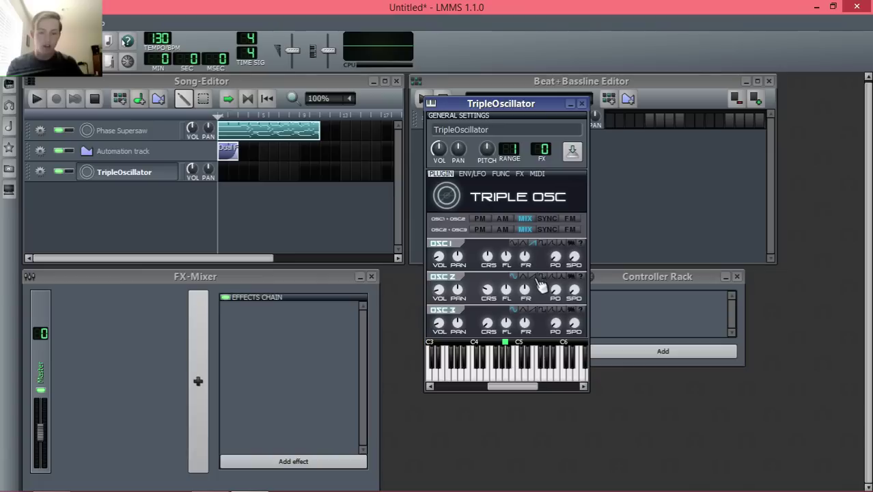
# - Raise oscillator 2 to +12 semitones with 6 cents fine detune and rebalance oscillator volumes
pyautogui.click(493, 291)
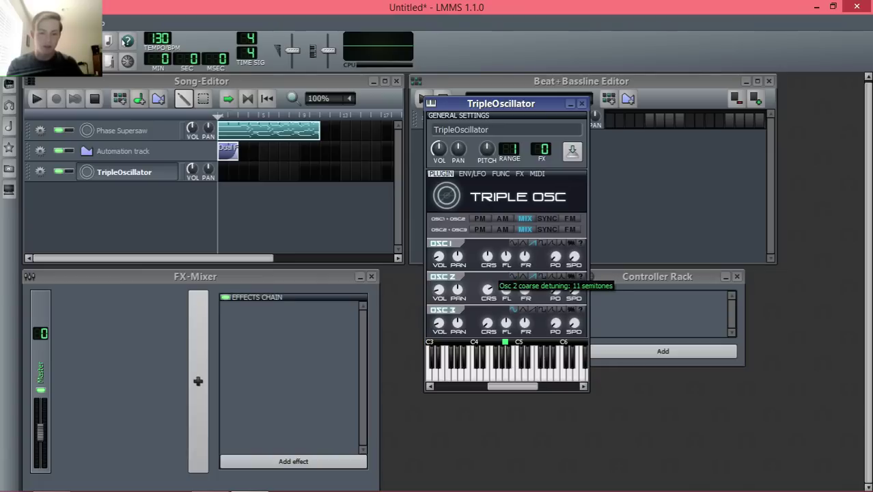
pyautogui.moveTo(493, 291); pyautogui.dragTo(494, 284)
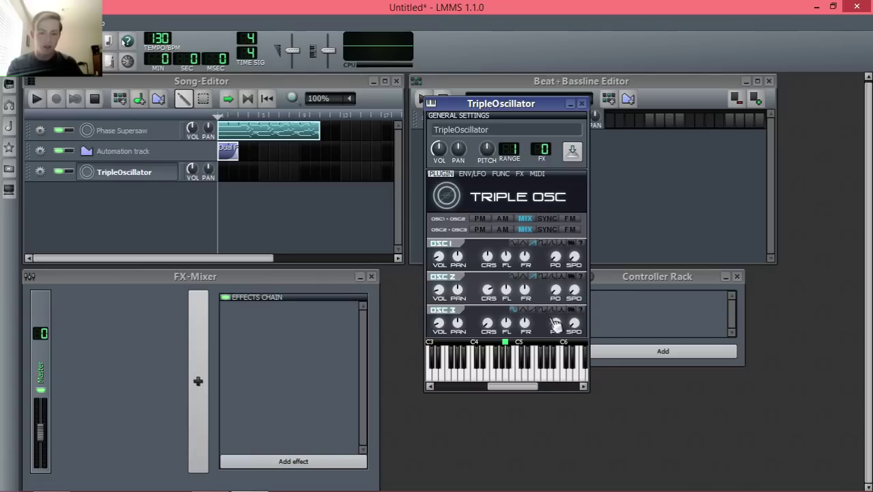
pyautogui.click(527, 291)
pyautogui.moveTo(528, 290); pyautogui.dragTo(528, 285)
pyautogui.click(438, 290)
pyautogui.moveTo(439, 290); pyautogui.dragTo(438, 292)
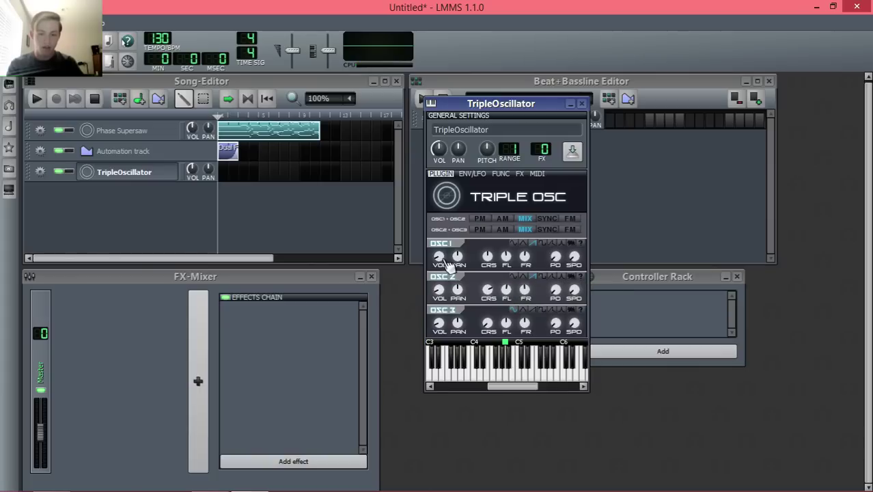
pyautogui.moveTo(439, 256); pyautogui.dragTo(438, 251)
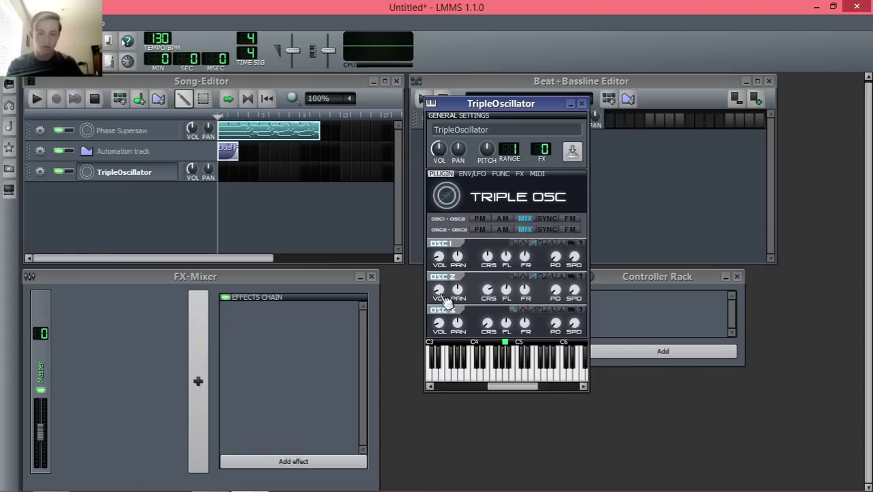
pyautogui.click(441, 293)
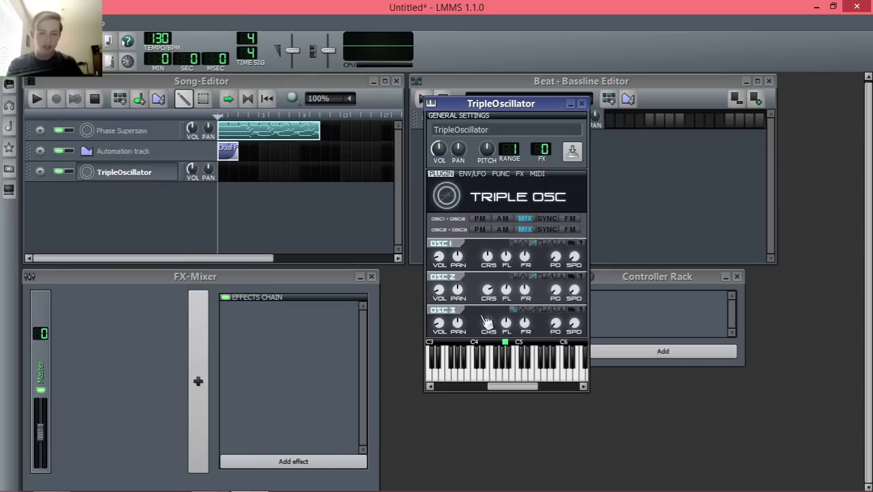
# - Set oscillator 3's coarse detune to -12 and play a test note
pyautogui.doubleClick(487, 323)
pyautogui.write('-12')
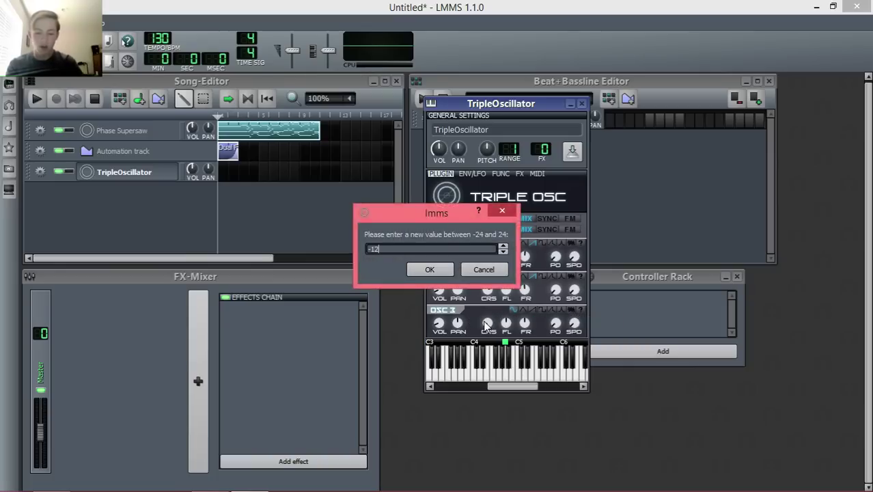
pyautogui.press('Return')
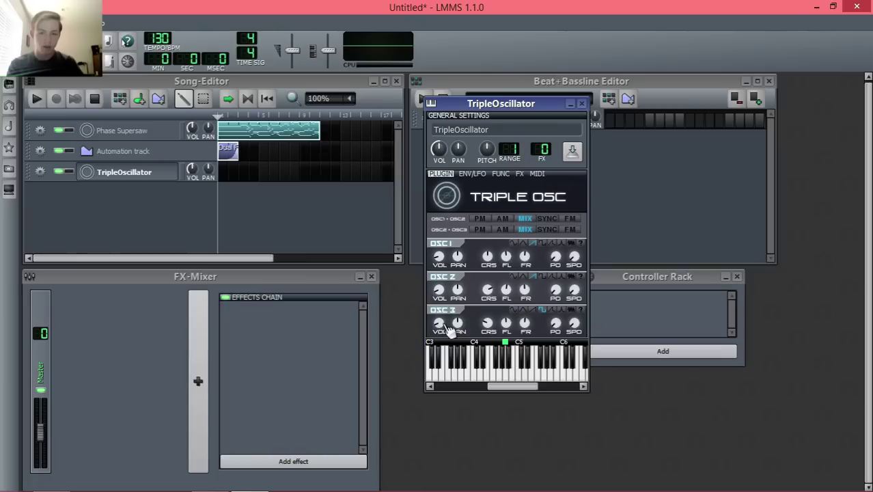
pyautogui.press('z')
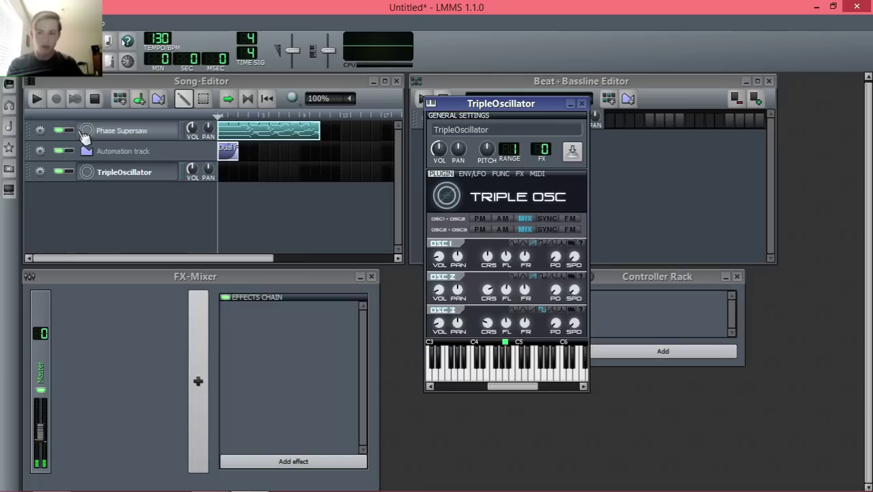
# - Briefly view the Phase Supersaw instrument settings for reference, then close them
pyautogui.click(108, 132)
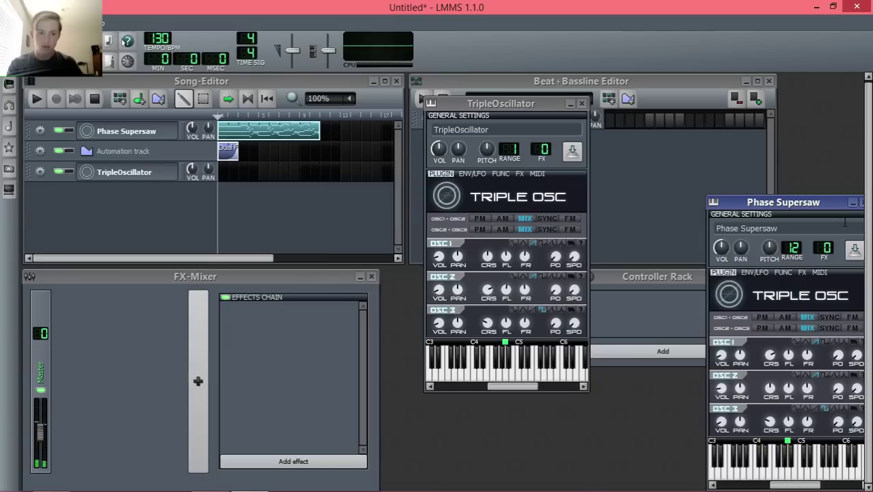
pyautogui.moveTo(787, 198)
pyautogui.mouseDown()
pyautogui.moveTo(719, 184)
pyautogui.moveTo(693, 94)
pyautogui.mouseUp()
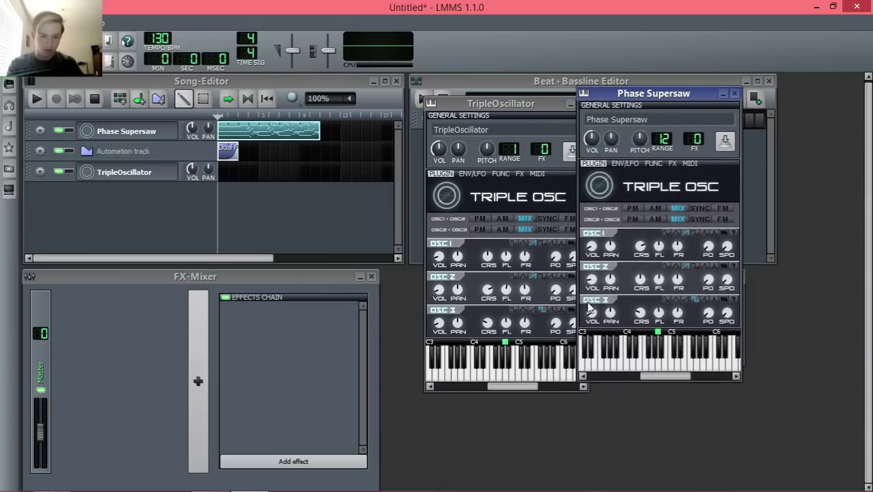
pyautogui.click(735, 94)
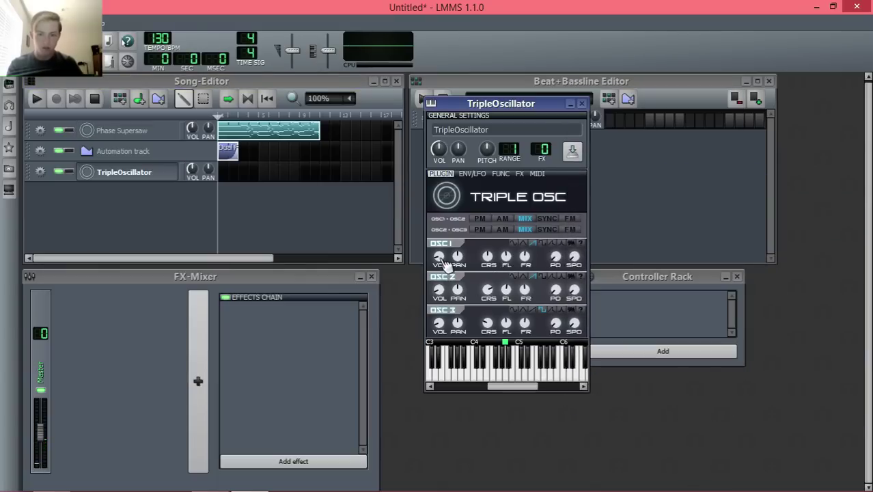
# - Lower oscillator 1 and oscillator 2 volumes to -14.42 dBV
pyautogui.moveTo(443, 263); pyautogui.dragTo(439, 286)
pyautogui.moveTo(439, 323); pyautogui.dragTo(439, 320)
pyautogui.moveTo(438, 290); pyautogui.dragTo(438, 286)
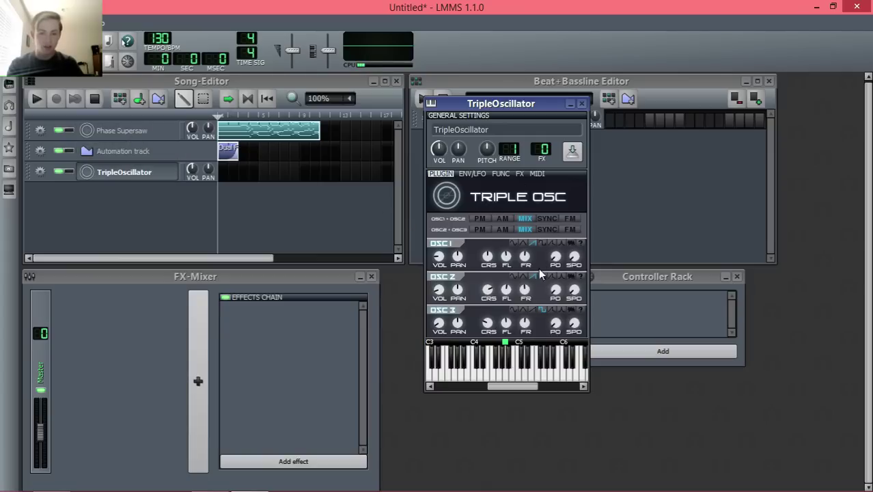
# - Add a TAP Pink/Fractal Noise effect to the TripleOscillator's effects chain via a 'noise' search
pyautogui.click(527, 173)
pyautogui.click(506, 325)
pyautogui.write('n')
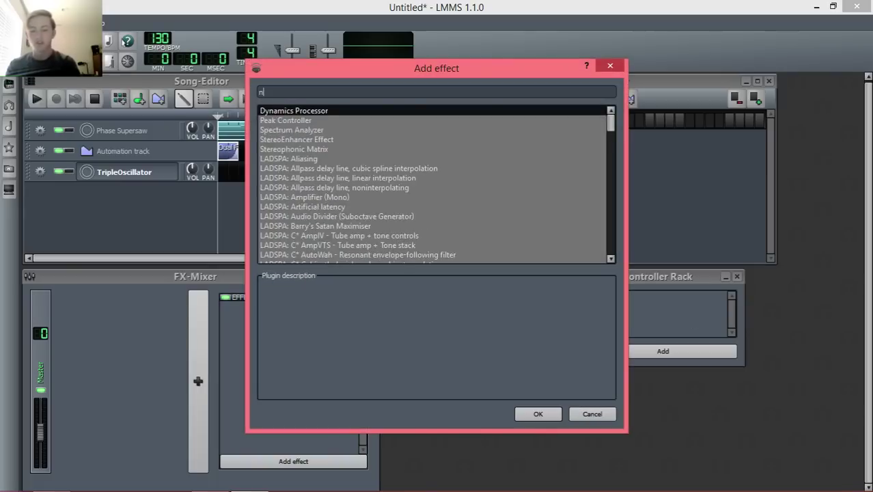
pyautogui.write('oise')
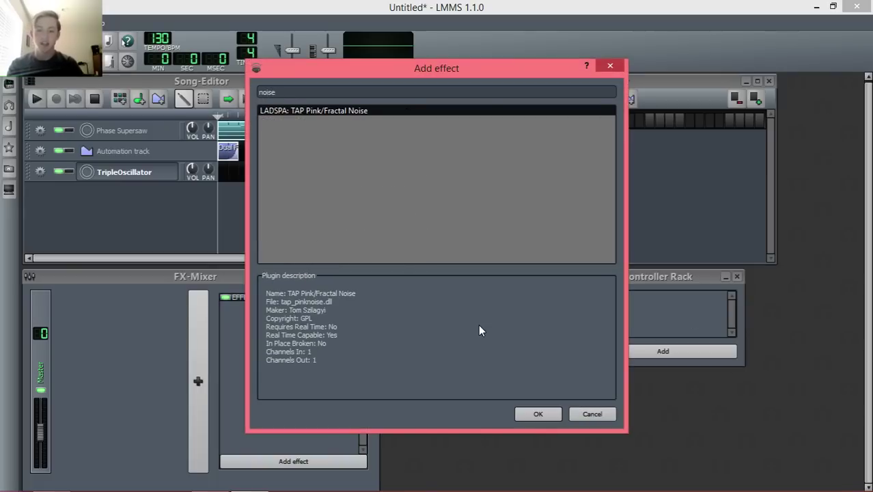
pyautogui.click(531, 410)
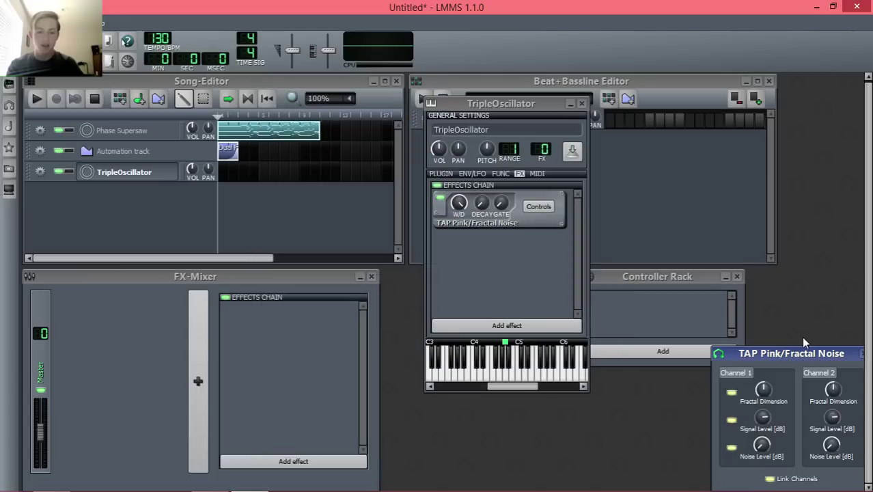
pyautogui.moveTo(799, 361); pyautogui.dragTo(532, 136)
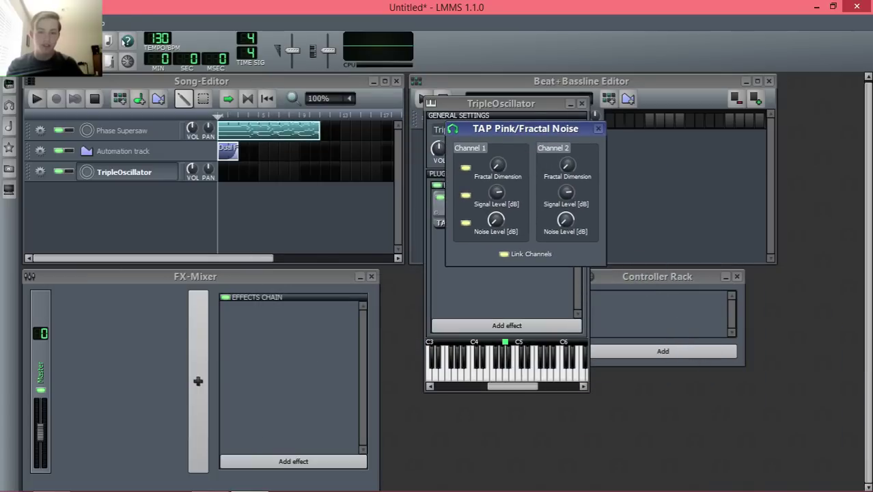
# - Set the noise effect's fractal dimension to 0 and its noise level to about -80 dB
pyautogui.click(499, 167)
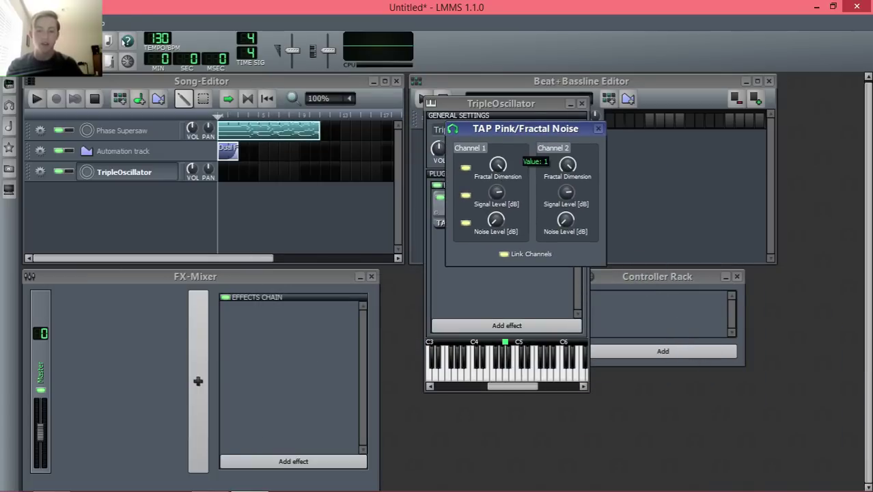
pyautogui.moveTo(500, 167); pyautogui.dragTo(500, 176)
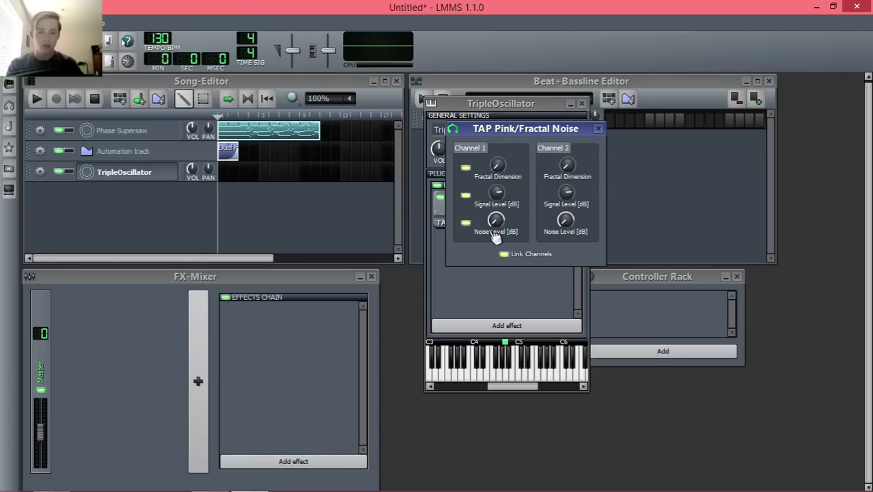
pyautogui.click(494, 230)
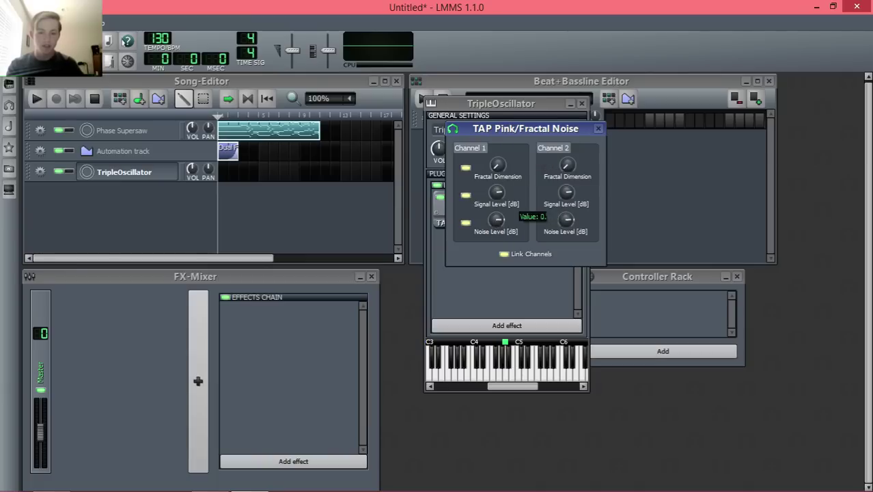
pyautogui.moveTo(496, 231); pyautogui.dragTo(497, 231)
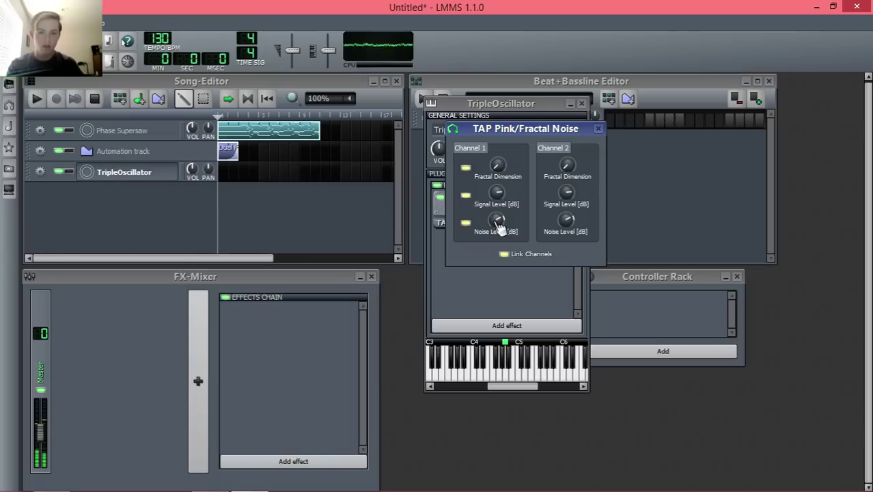
pyautogui.moveTo(499, 226); pyautogui.dragTo(500, 267)
pyautogui.moveTo(497, 229); pyautogui.dragTo(497, 228)
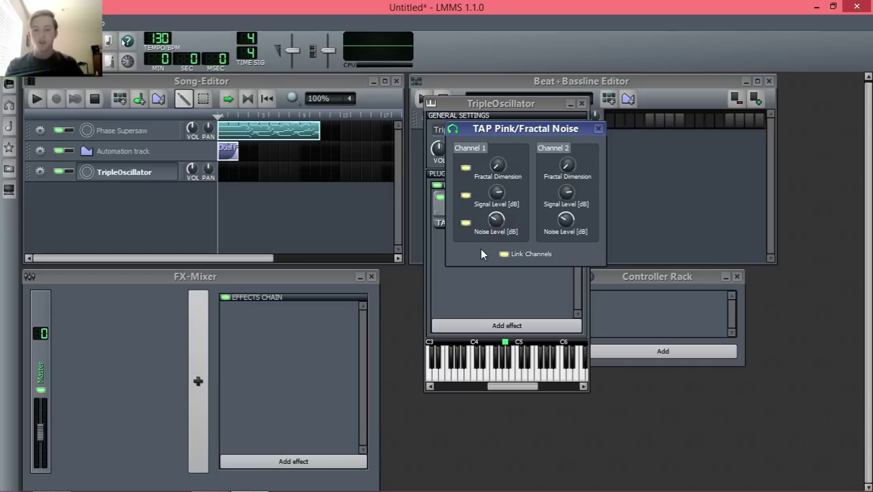
pyautogui.moveTo(488, 130); pyautogui.dragTo(606, 130)
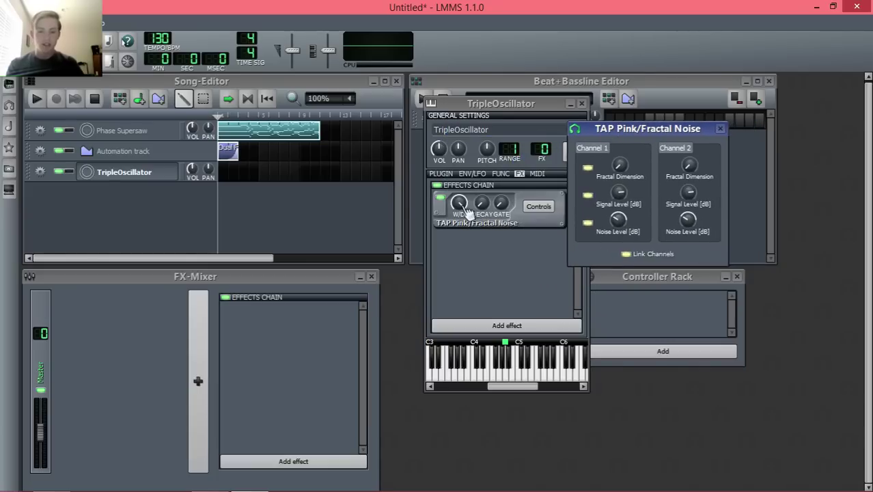
# - Inspect the noise effect's gate value, leaving it unchanged
pyautogui.click(502, 208)
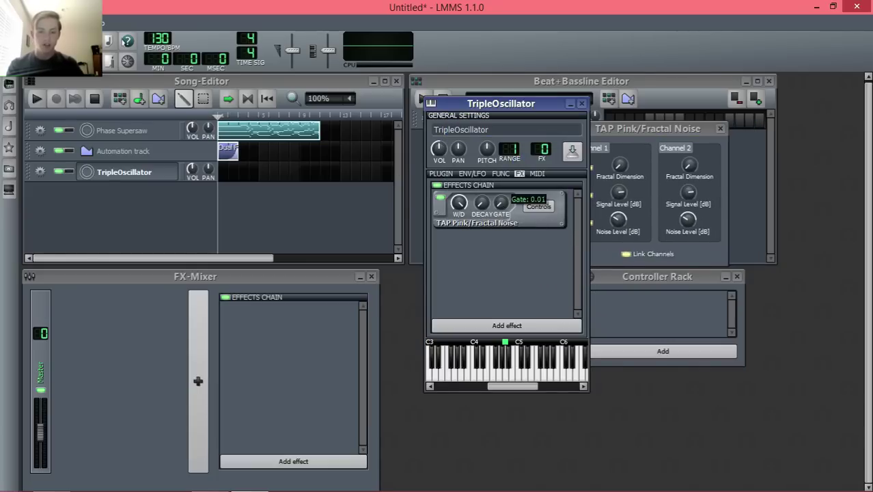
pyautogui.doubleClick(502, 212)
pyautogui.click(480, 268)
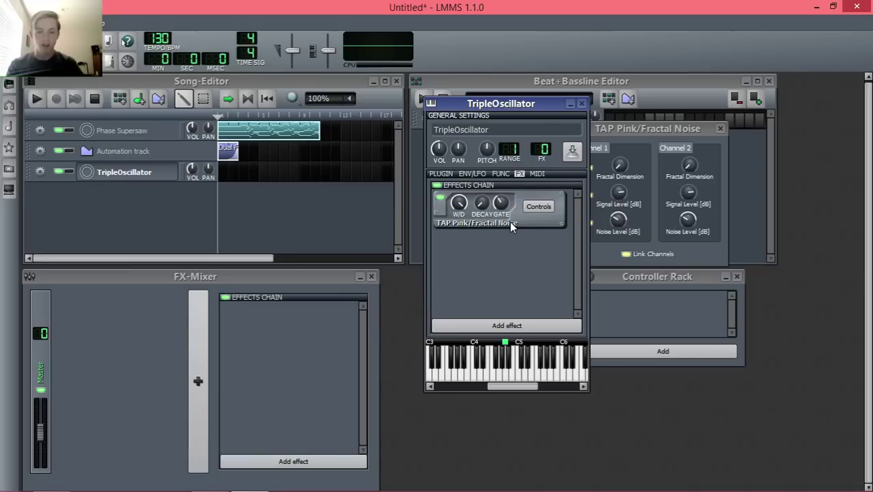
# - Raise the linked noise level to about -22 dB and close the noise settings
pyautogui.click(616, 220)
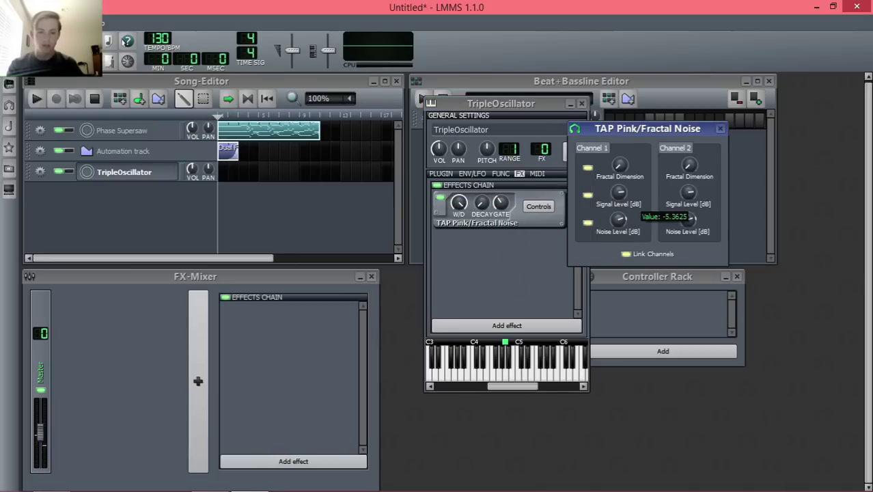
pyautogui.moveTo(618, 220); pyautogui.dragTo(622, 225)
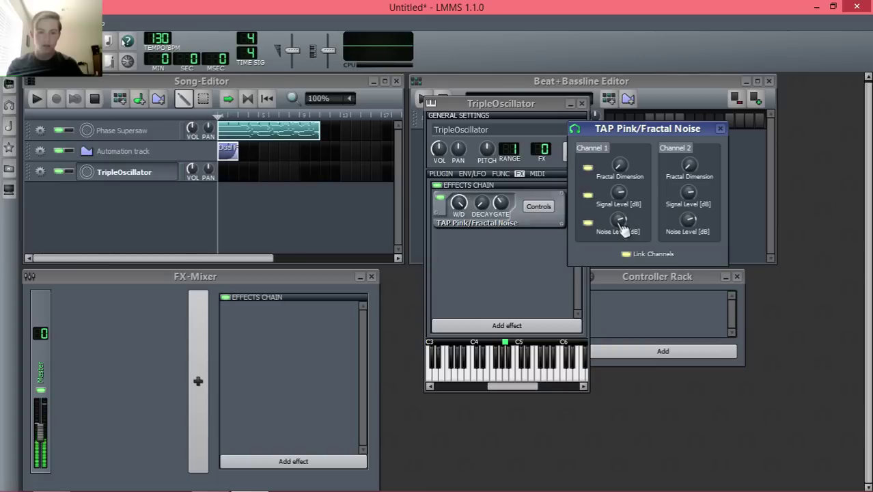
pyautogui.moveTo(621, 130); pyautogui.dragTo(476, 109)
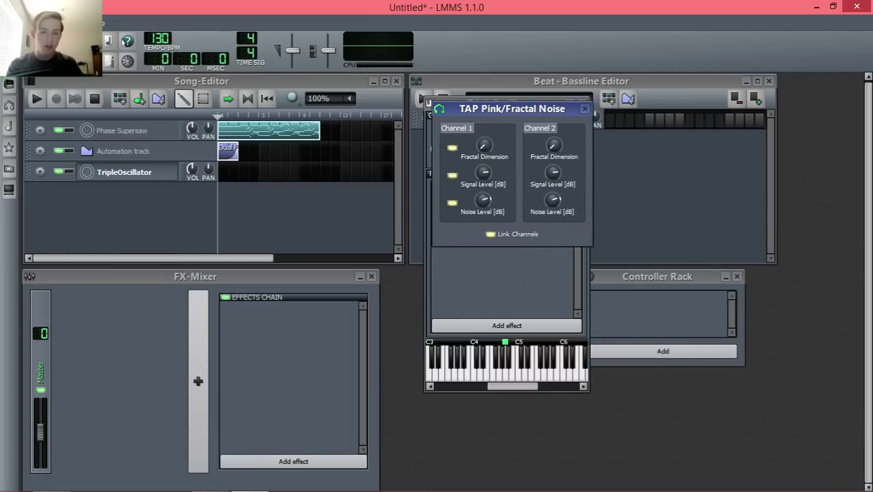
pyautogui.moveTo(483, 199); pyautogui.dragTo(488, 201)
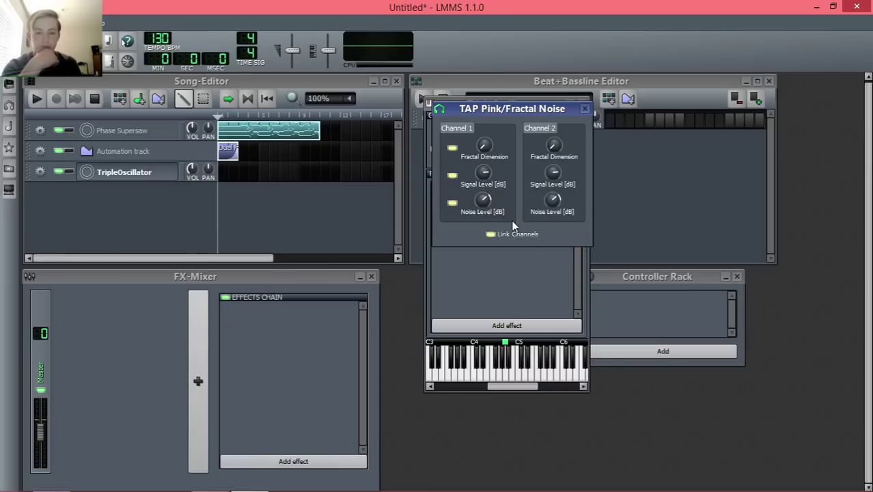
pyautogui.click(586, 108)
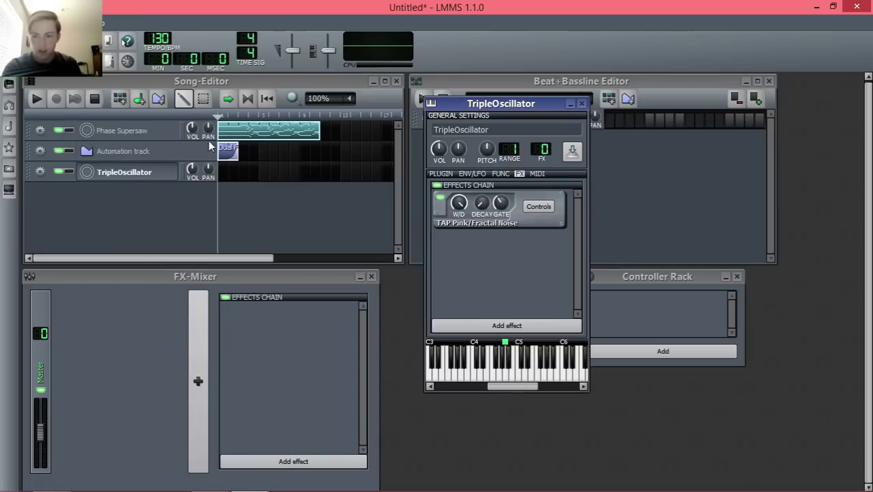
# - Add a C* Eq effect to the chain using an 'eq' search
pyautogui.click(514, 326)
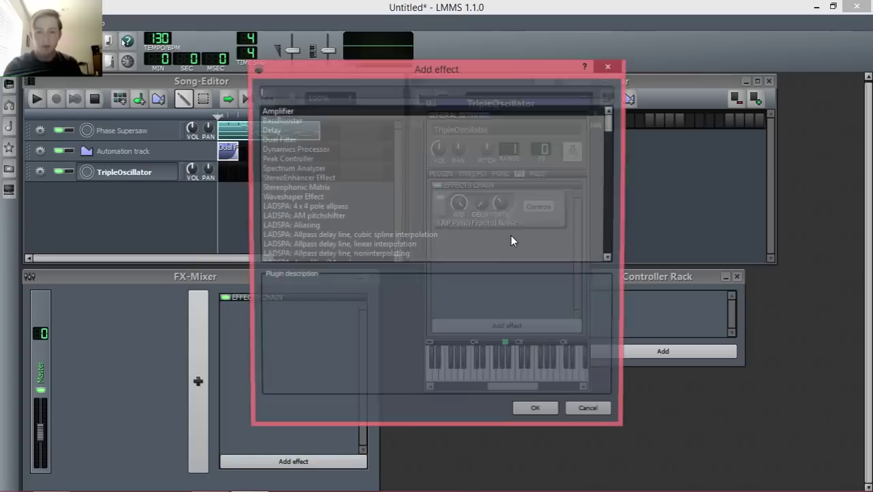
pyautogui.write('eq')
pyautogui.press('Return')
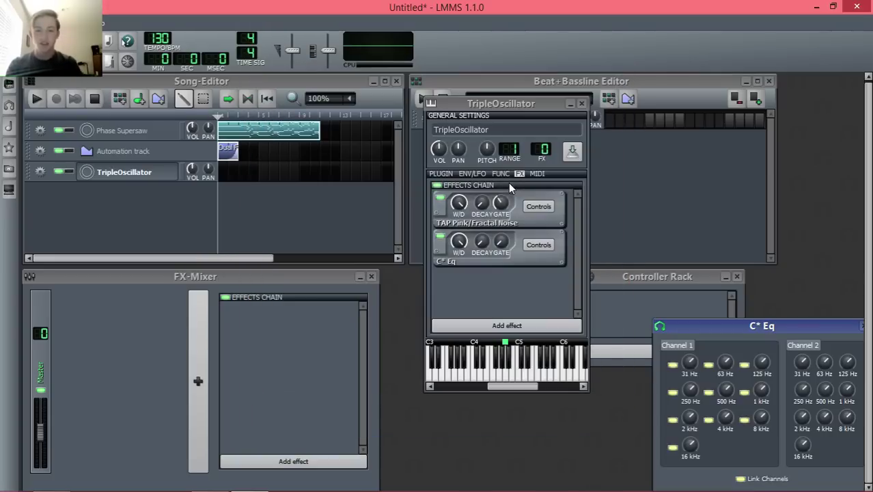
pyautogui.moveTo(762, 332); pyautogui.dragTo(564, 130)
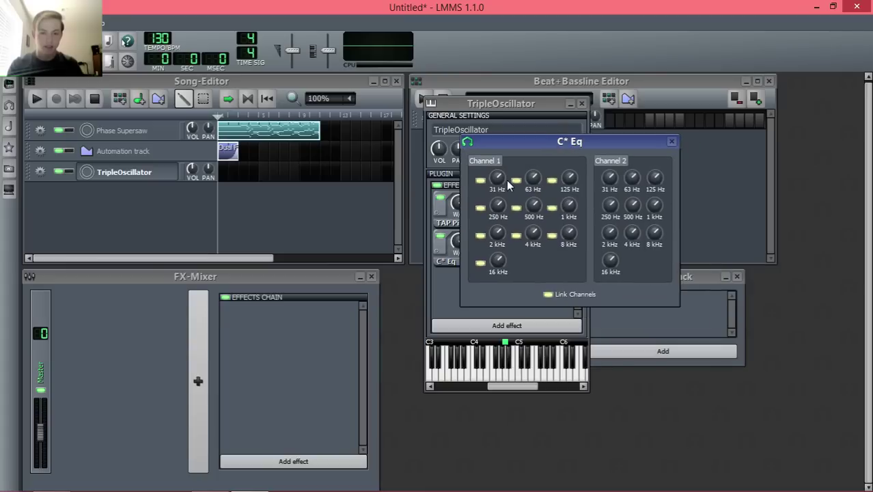
# - Lower the 31 Hz and 63 Hz bands, set 125 Hz to -24, and close the EQ
pyautogui.moveTo(508, 184); pyautogui.dragTo(538, 187)
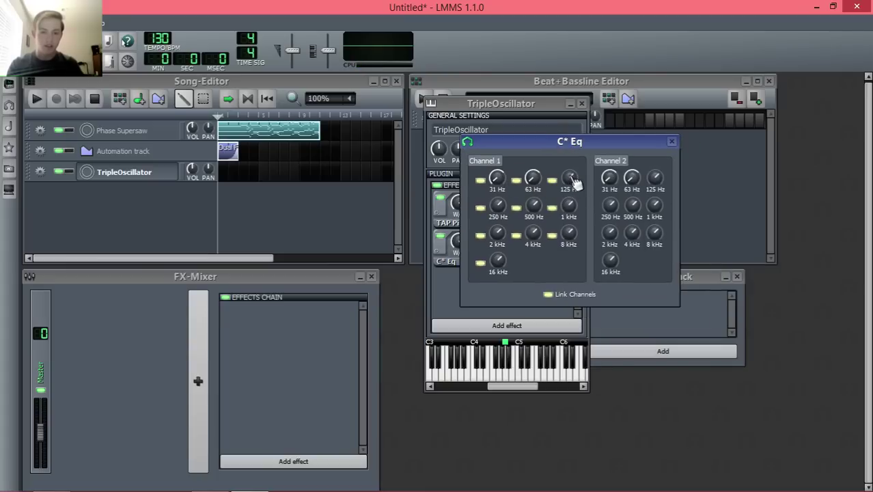
pyautogui.doubleClick(572, 179)
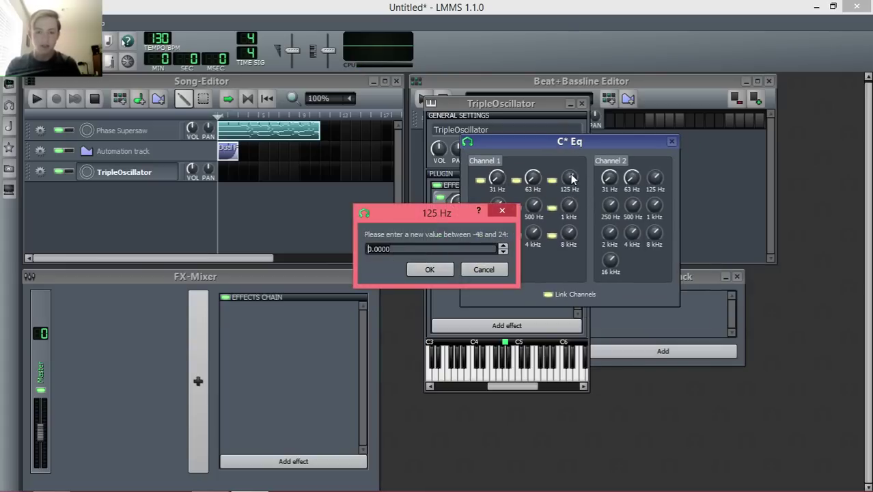
pyautogui.write('-24')
pyautogui.press('Return')
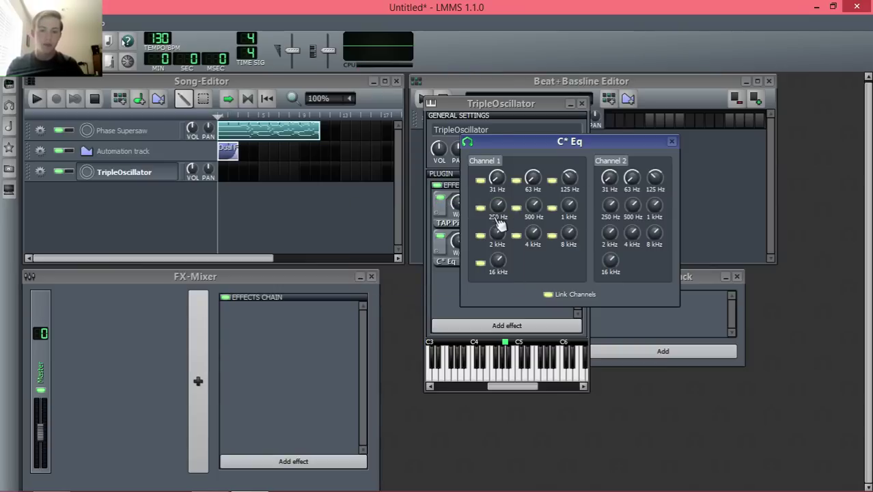
pyautogui.click(671, 141)
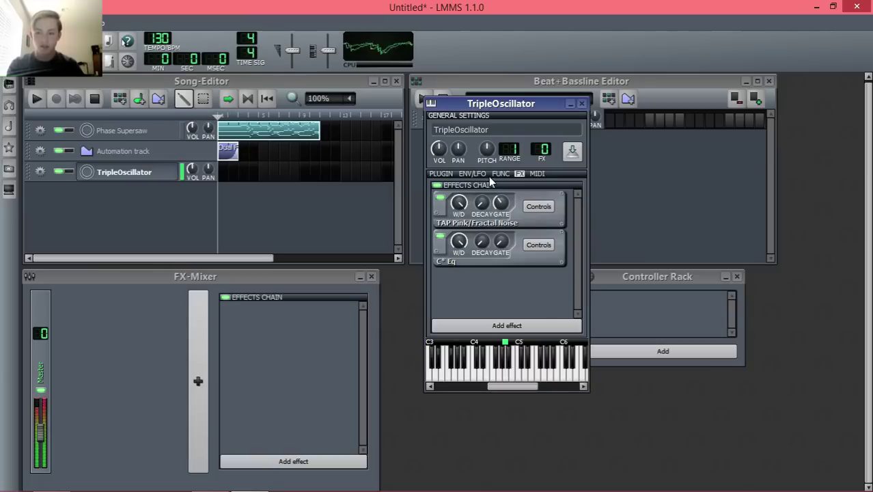
# - Add an Amplifier effect with its volume turned down, then close its controls
pyautogui.click(469, 325)
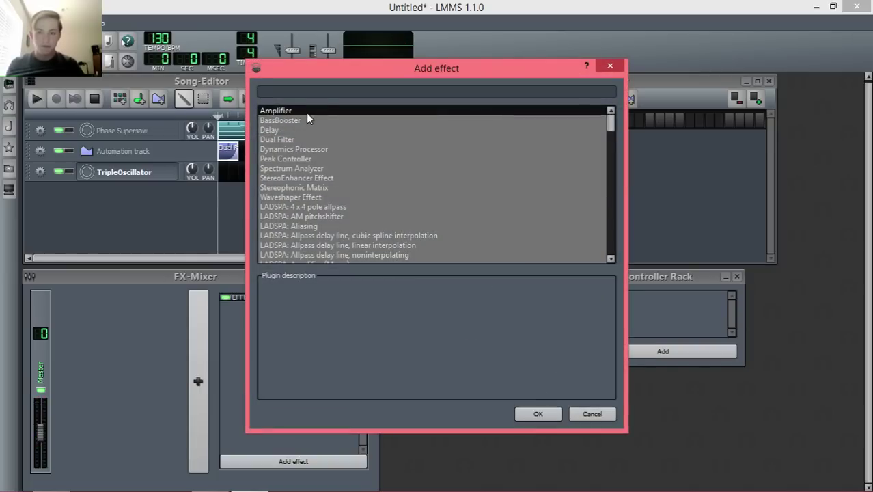
pyautogui.doubleClick(307, 111)
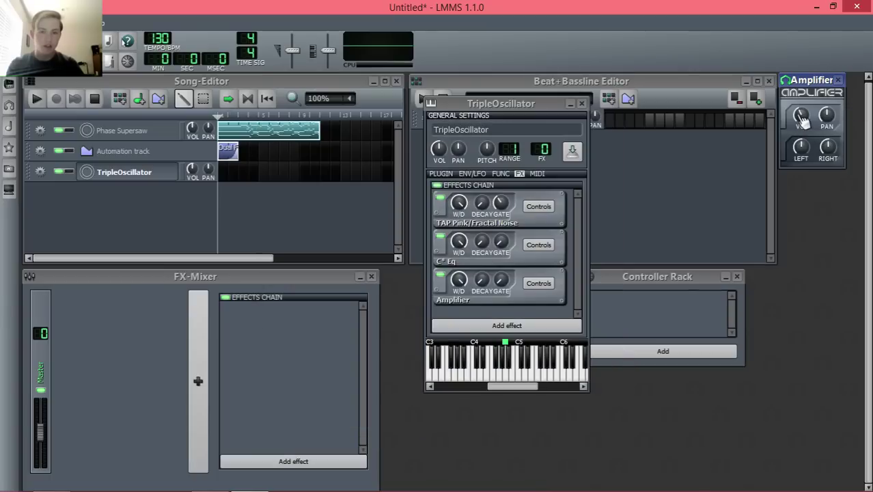
pyautogui.moveTo(803, 120); pyautogui.dragTo(803, 126)
pyautogui.click(838, 80)
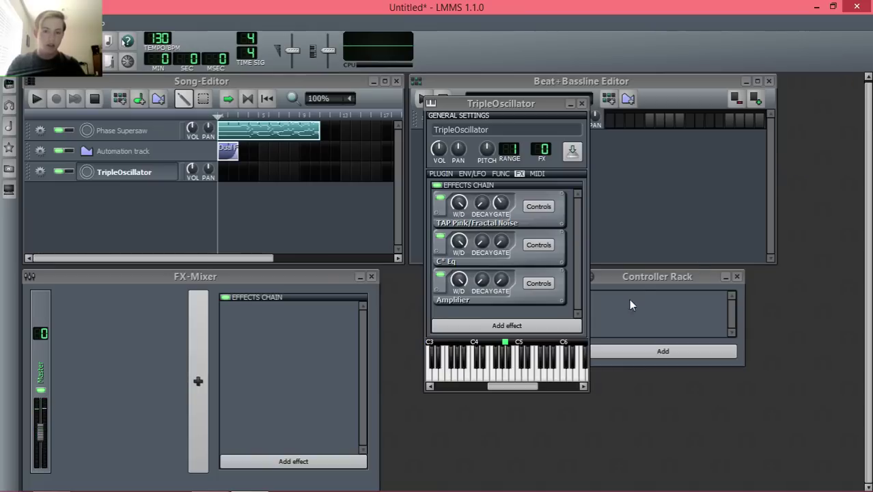
# - Add the C* Plate2x2 reverb to the chain via a 'reverb' search
pyautogui.click(548, 324)
pyautogui.click(585, 414)
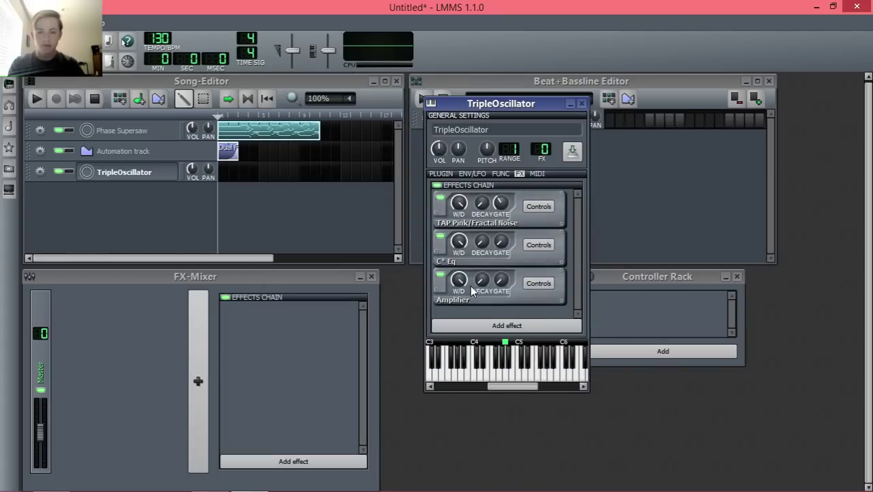
pyautogui.click(475, 323)
pyautogui.write('reve')
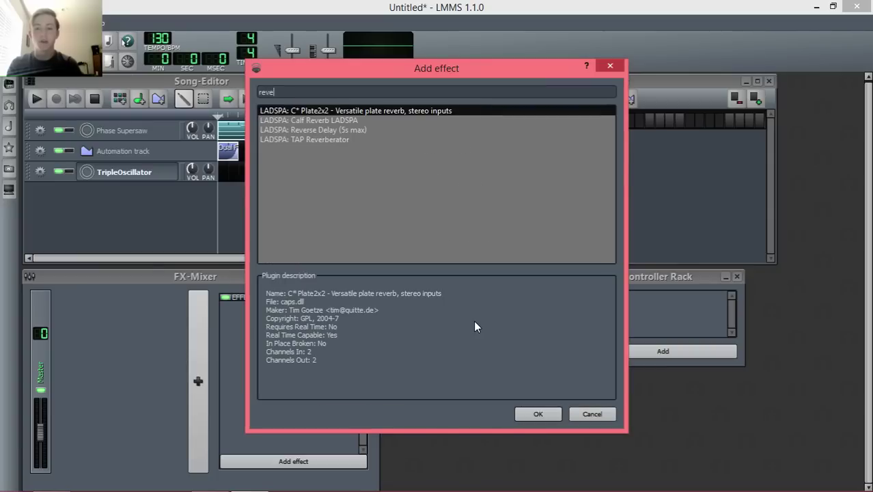
pyautogui.write('b')
pyautogui.press('BackSpace')
pyautogui.write('rb')
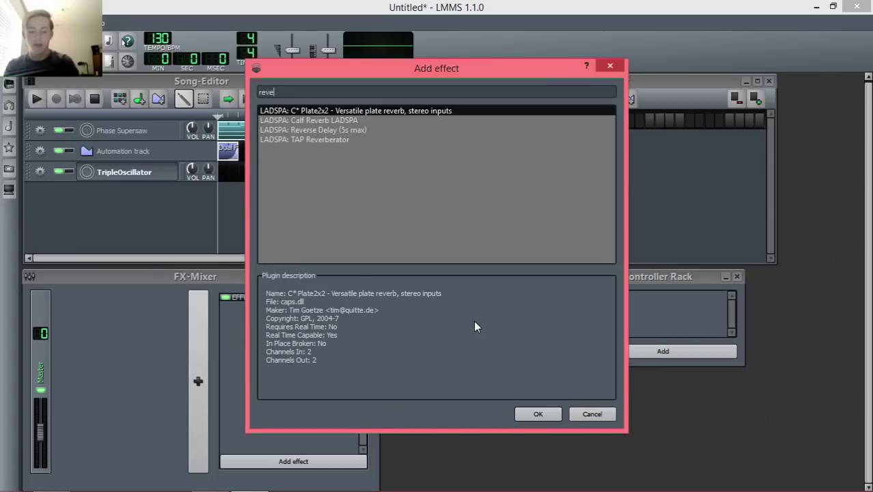
pyautogui.press('Return')
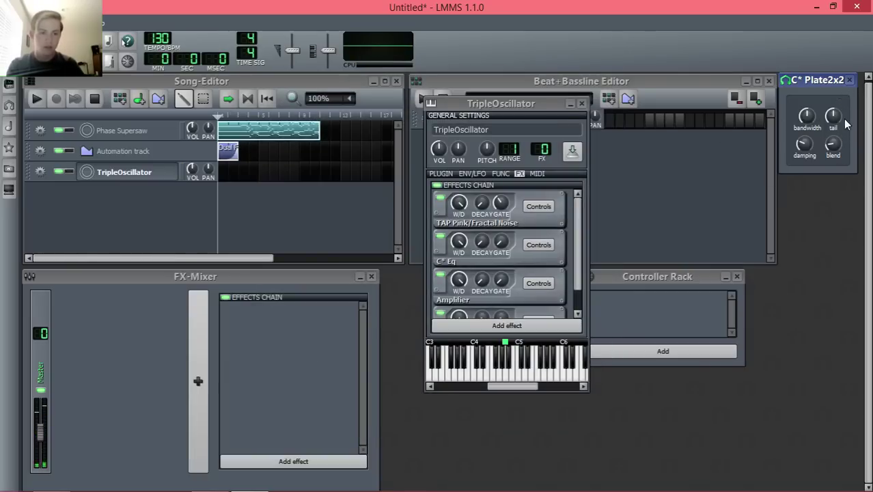
# - Close the reverb controls and copy the Phase Supersaw clip onto the TripleOscillator track
pyautogui.click(850, 80)
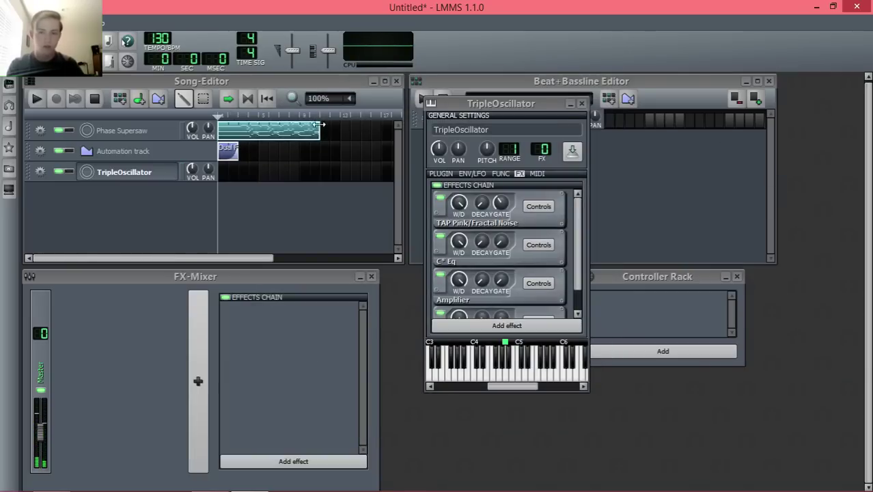
pyautogui.moveTo(229, 133); pyautogui.dragTo(229, 175)
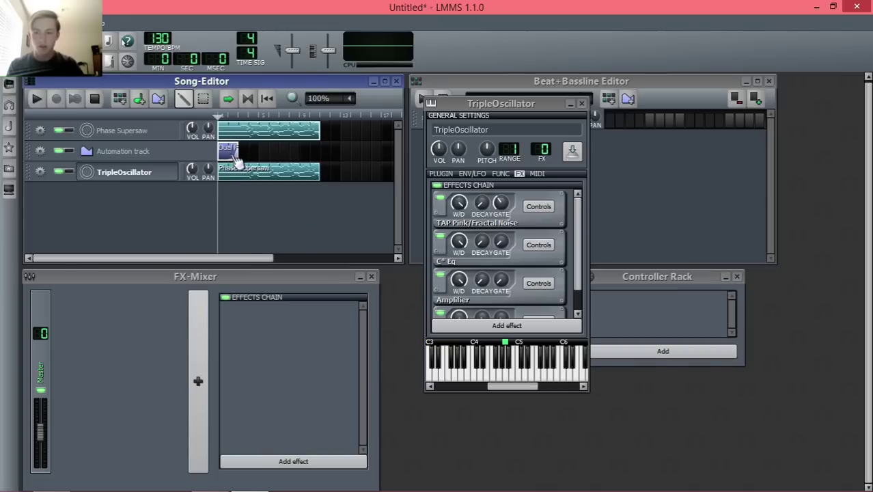
pyautogui.click(244, 117)
pyautogui.press('space')
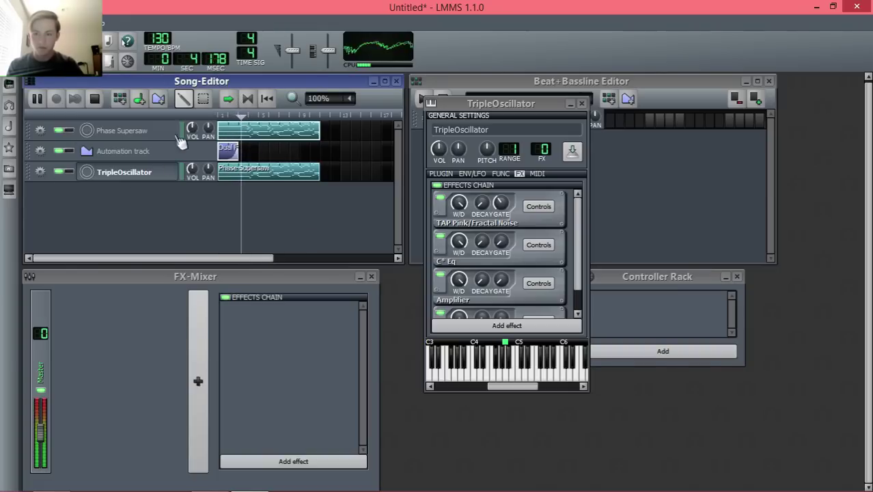
pyautogui.press('space')
# - Play the song comparing both tracks via mute toggles, leaving Phase Supersaw muted, then stop
pyautogui.click(63, 130)
pyautogui.click(239, 116)
pyautogui.press('space')
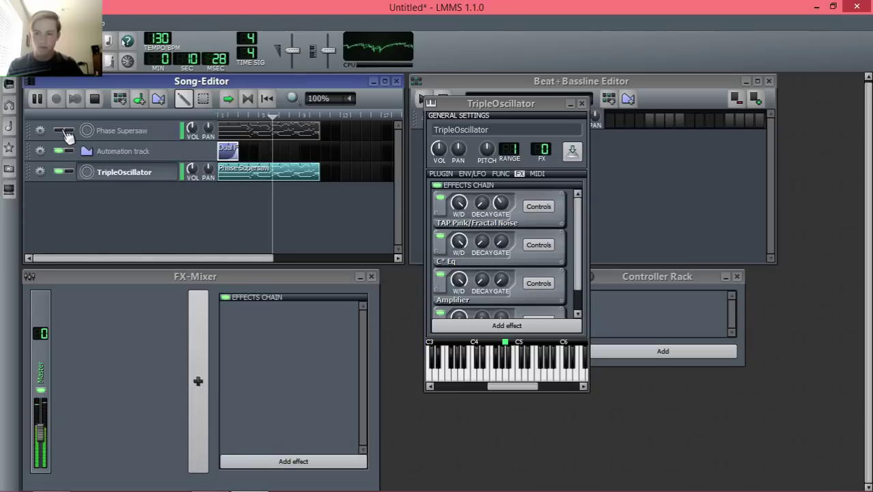
pyautogui.click(61, 172)
pyautogui.click(61, 130)
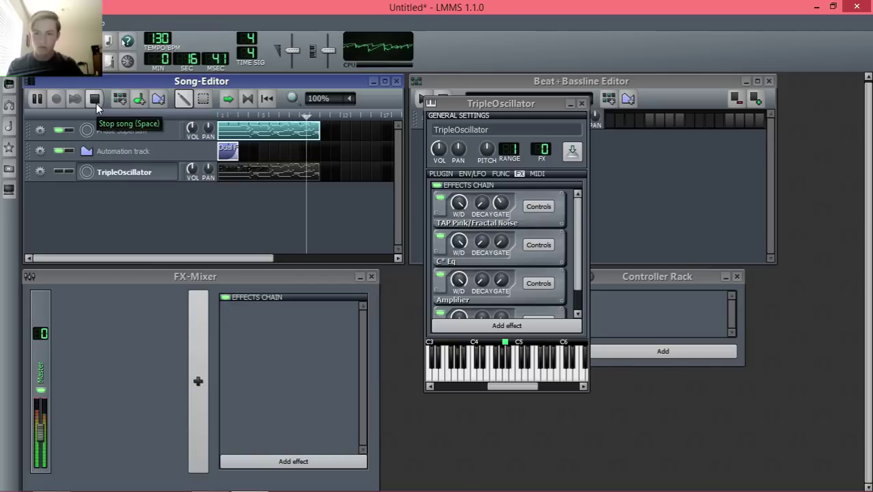
pyautogui.click(63, 172)
pyautogui.click(64, 131)
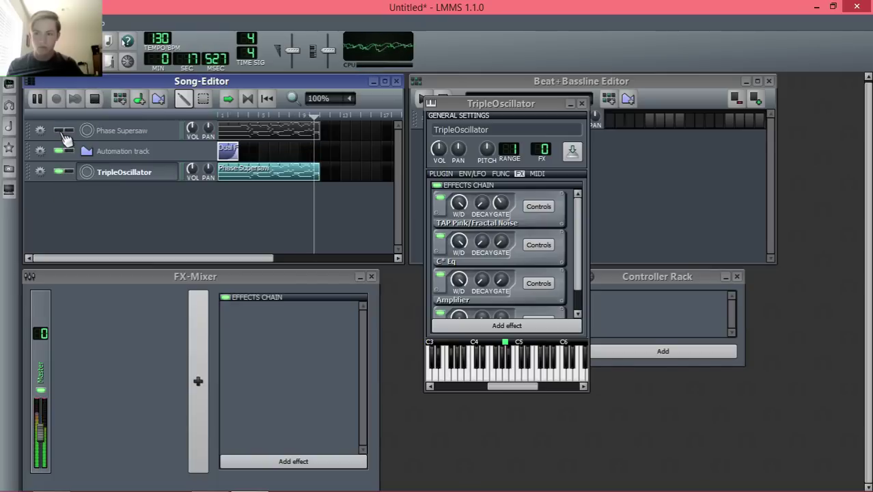
pyautogui.click(95, 100)
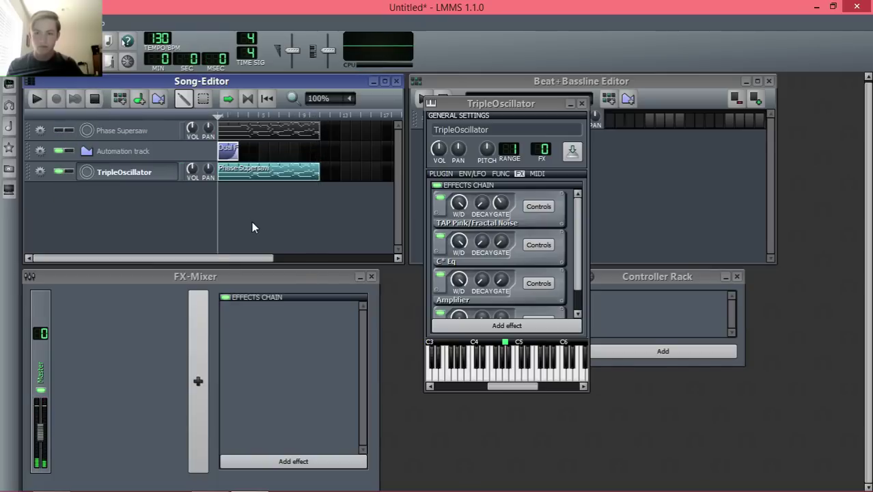
# - Close the TripleOscillator window, reopen it from the track name, then close it again
pyautogui.click(581, 103)
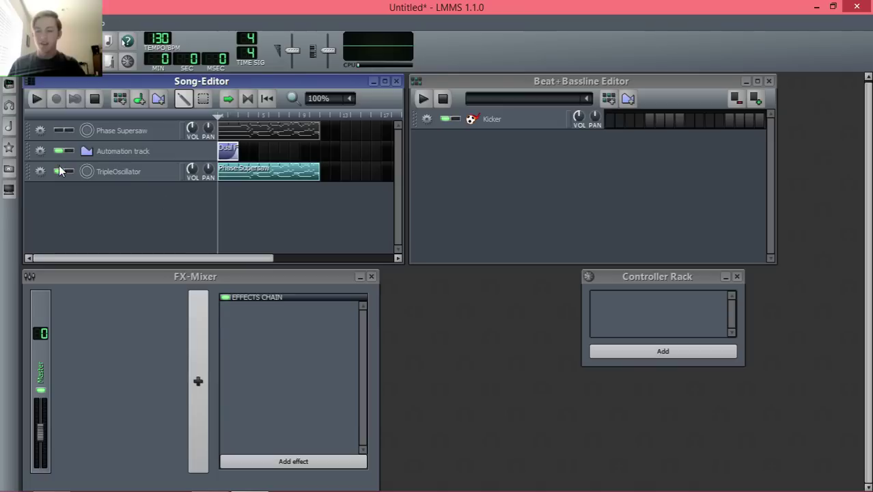
pyautogui.click(113, 174)
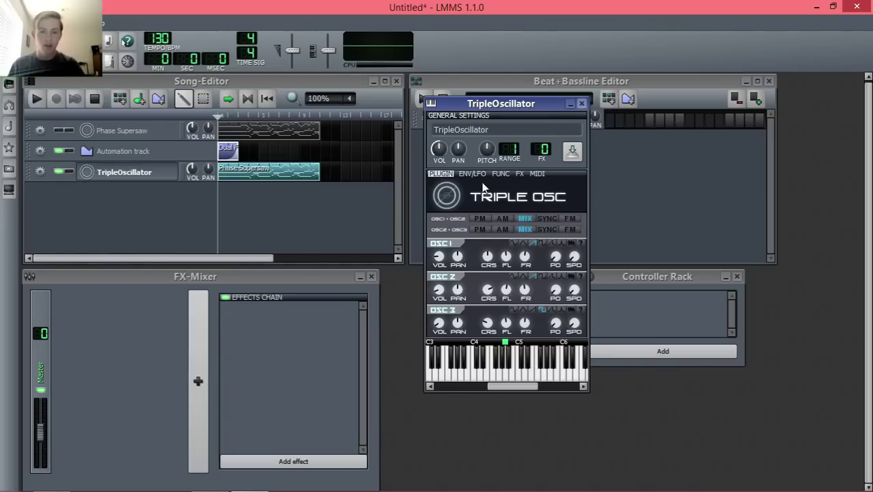
pyautogui.hotkey('ctrl', 'F4')
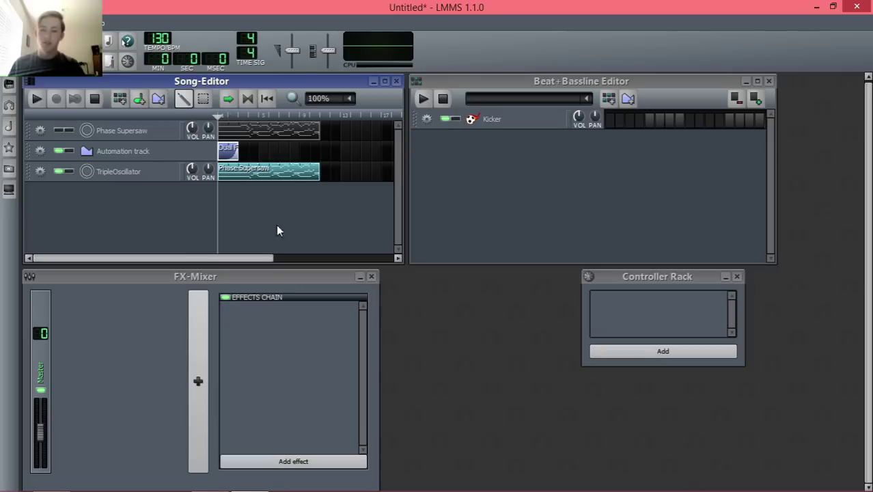